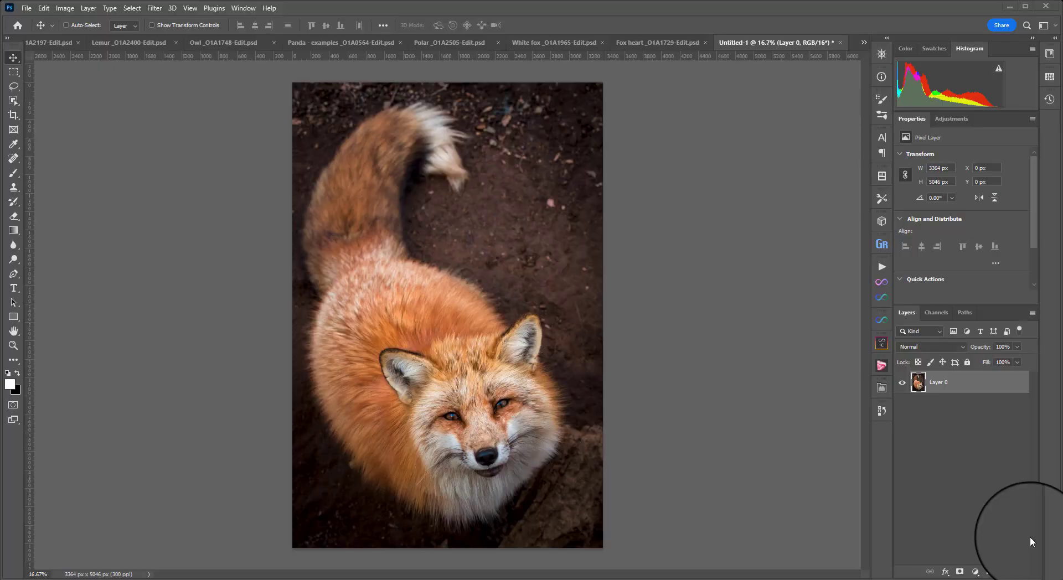
# - Bring up the Fox heart_O1A1729-Edit.psd example document
pyautogui.click(676, 41)
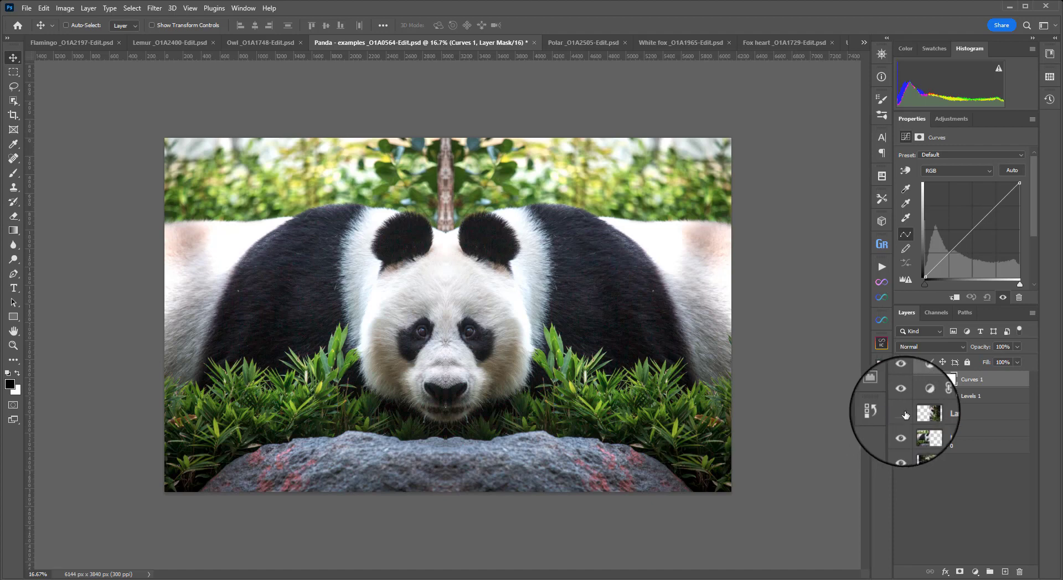
# - Show the mirrored panda on Layer 1 with Layer 2 and Layer 0 hidden
pyautogui.hotkey('ctrl', 'z')
pyautogui.hotkey('ctrl', 'z')
pyautogui.click(901, 431)
pyautogui.moveTo(902, 446); pyautogui.dragTo(903, 463)
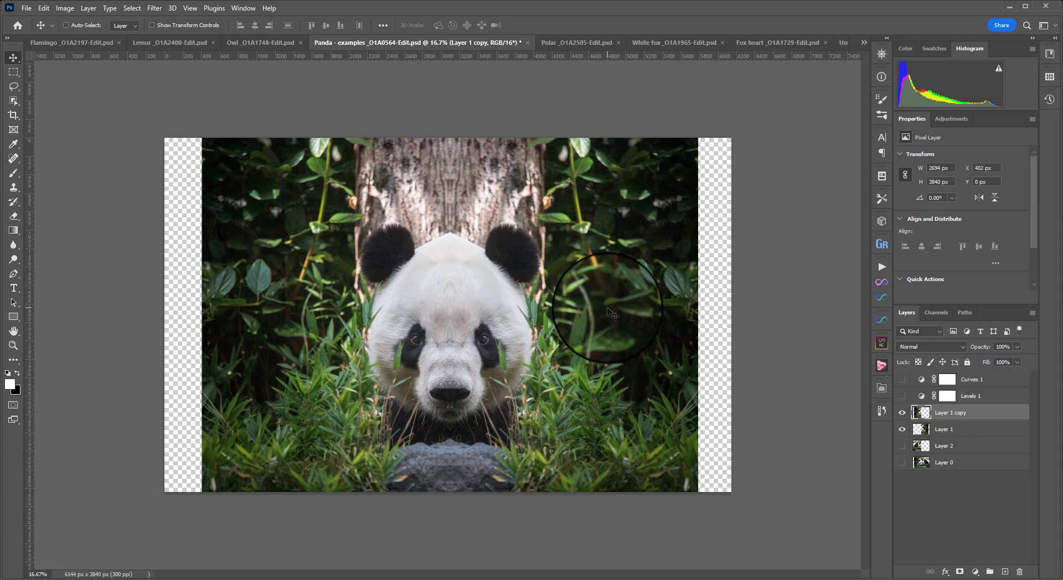
# - Switch to the Untitled-1 document containing the original single fox photo
pyautogui.click(781, 43)
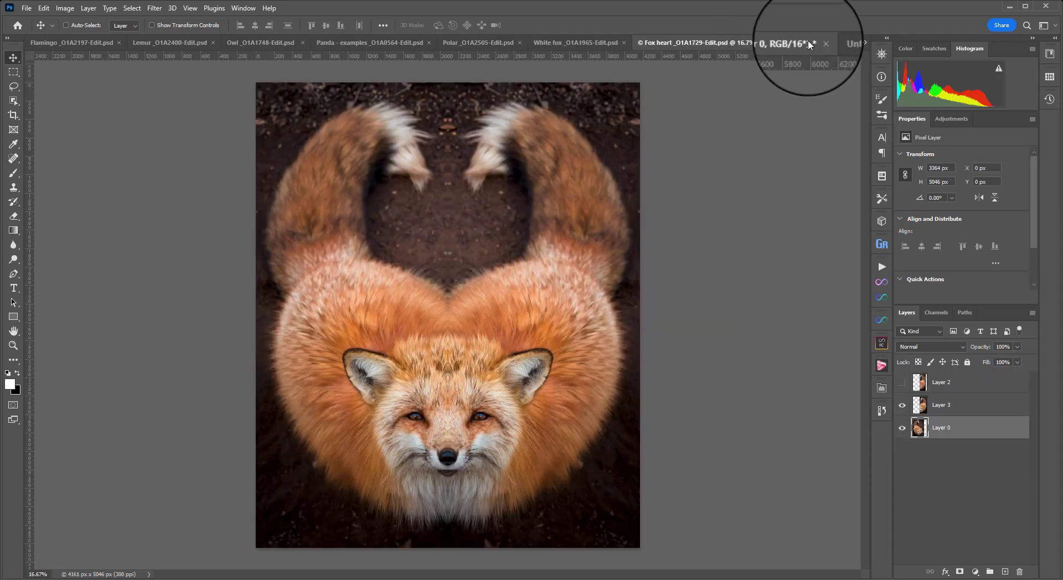
pyautogui.click(834, 42)
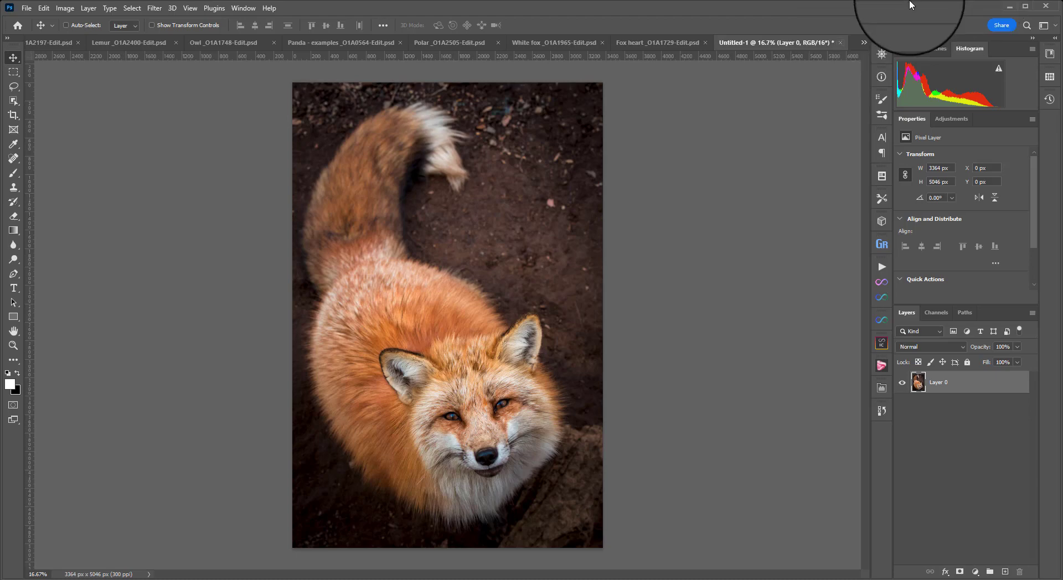
pyautogui.click(25, 8)
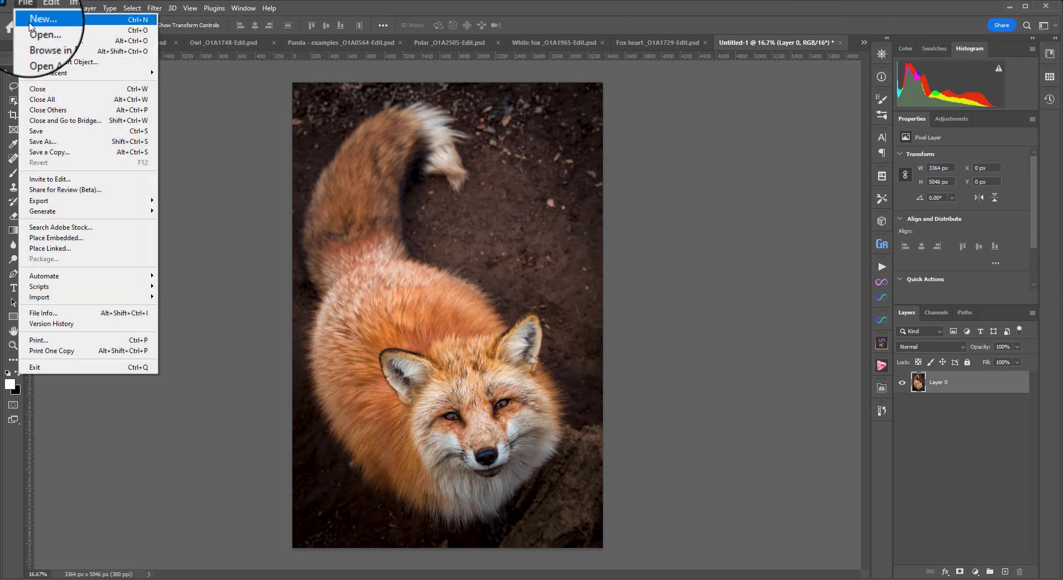
pyautogui.press('Escape')
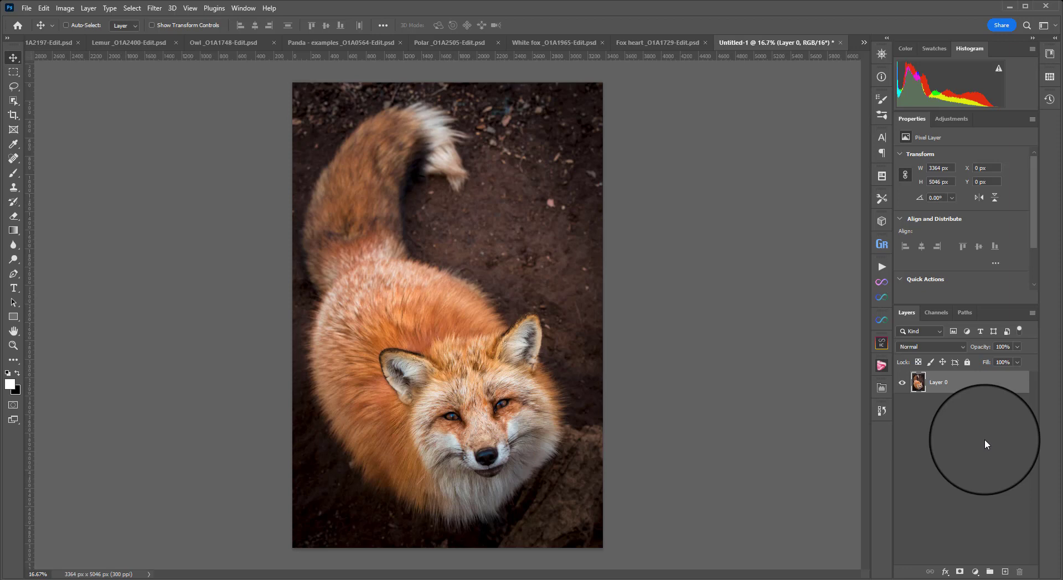
# - Make a rectangular marquee selection of the fox's left side up to the nose centre
pyautogui.click(14, 75)
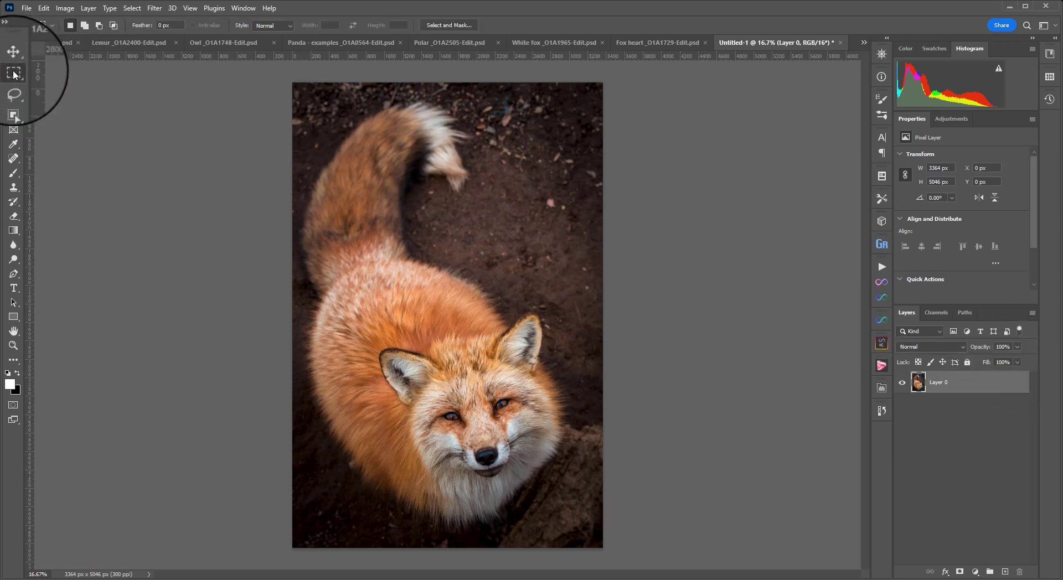
pyautogui.rightClick(14, 75)
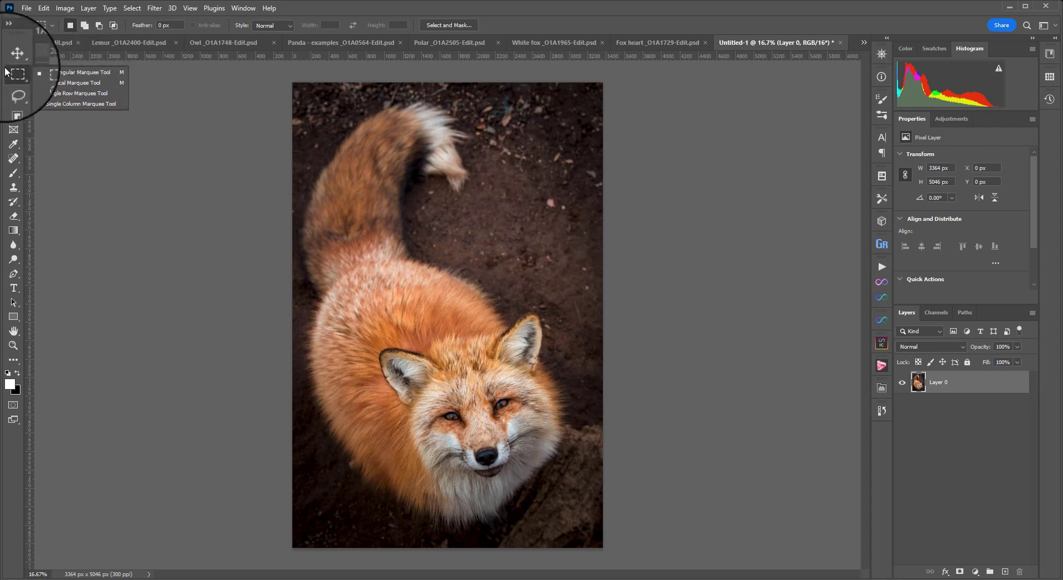
pyautogui.click(57, 77)
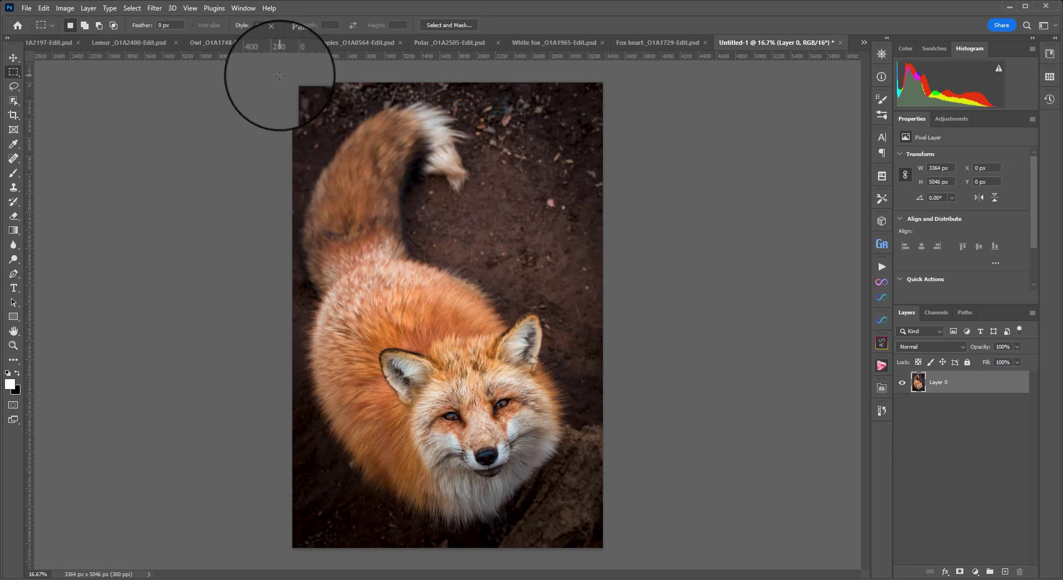
pyautogui.moveTo(292, 83); pyautogui.dragTo(491, 563)
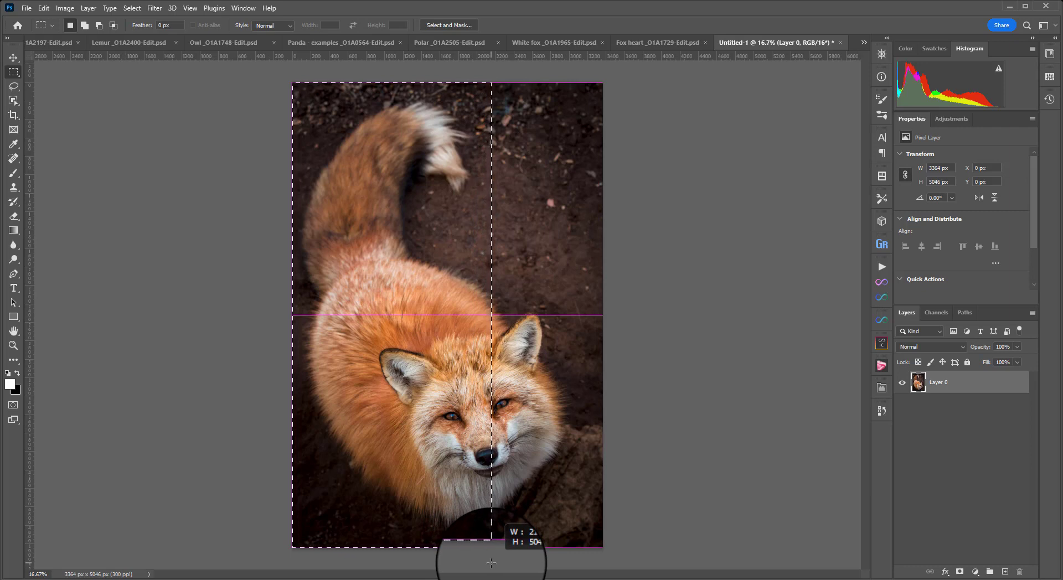
pyautogui.moveTo(491, 563); pyautogui.dragTo(489, 572)
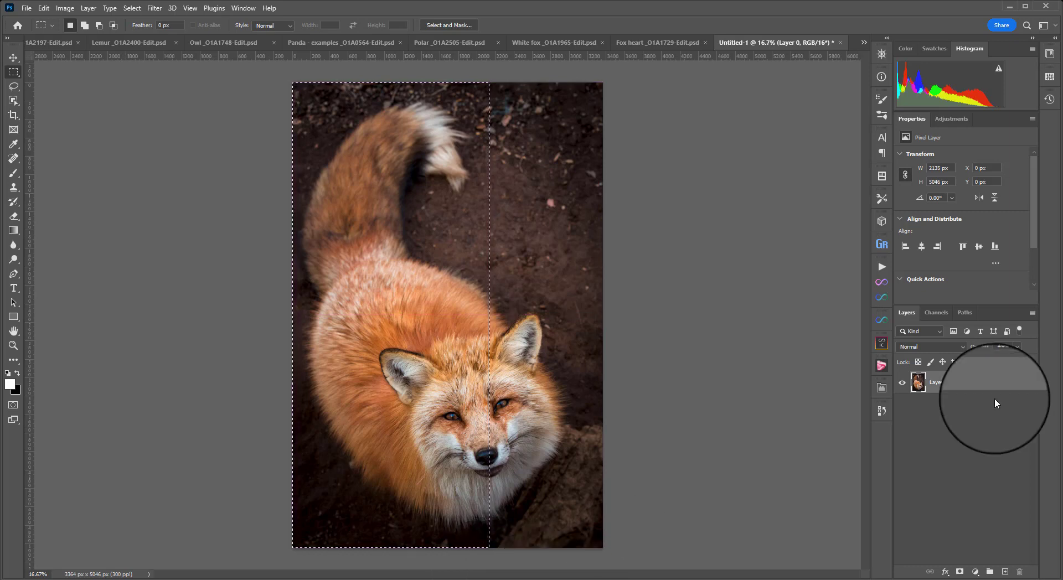
# - Copy the selection to a new hidden Layer 1 and make Layer 0 active
pyautogui.hotkey('ctrl', 'j')
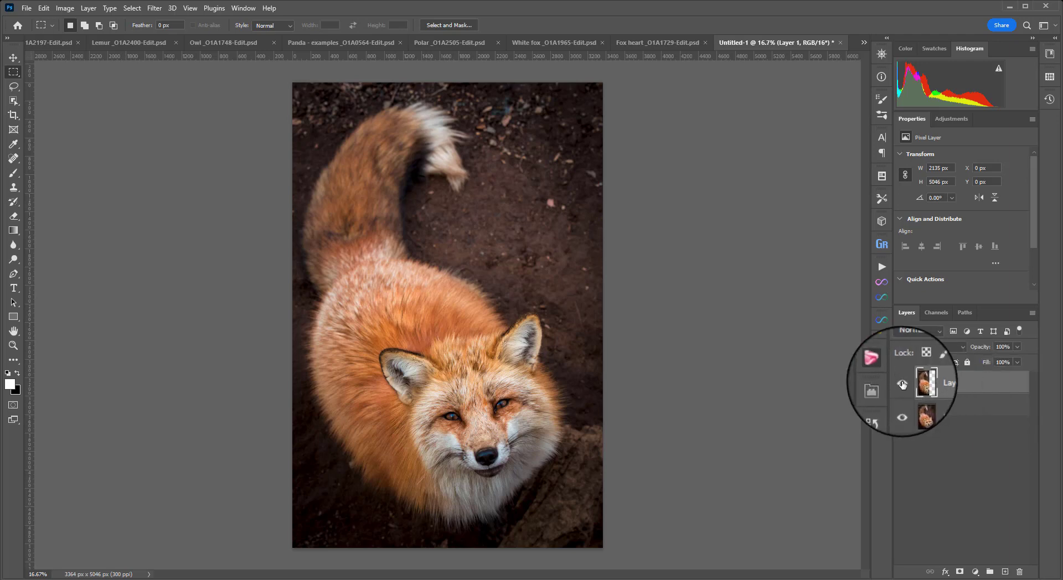
pyautogui.click(903, 382)
pyautogui.click(977, 410)
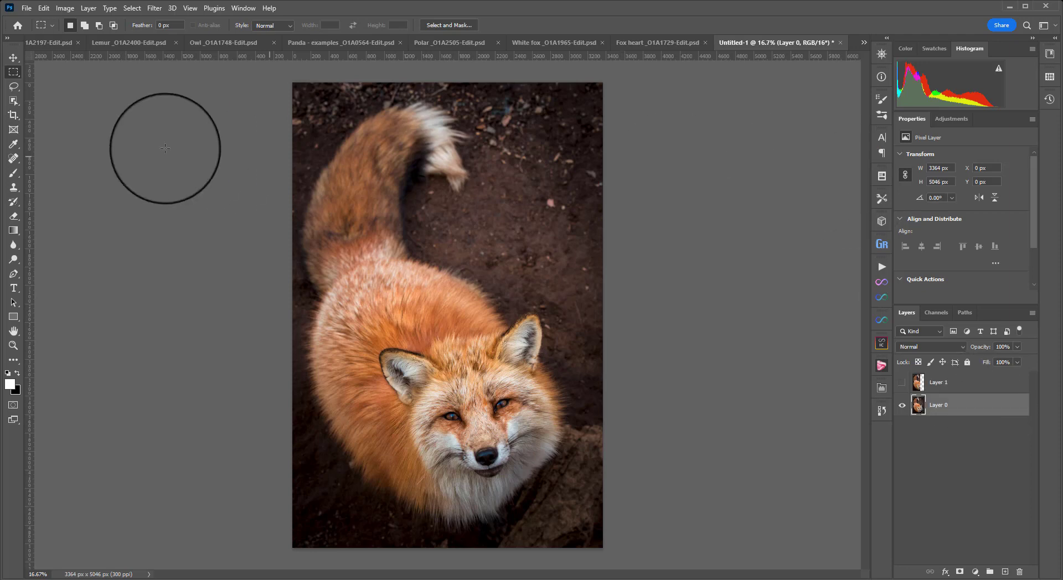
# - Crop the tail off the top with the Resolution preset, leaving 3364 × 3104 px
pyautogui.press('c')
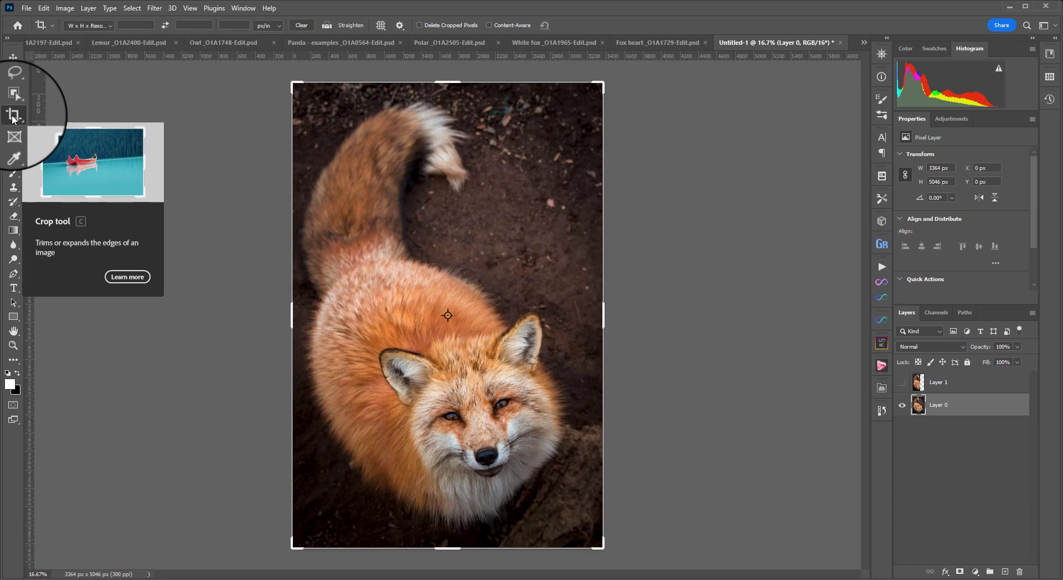
pyautogui.click(88, 25)
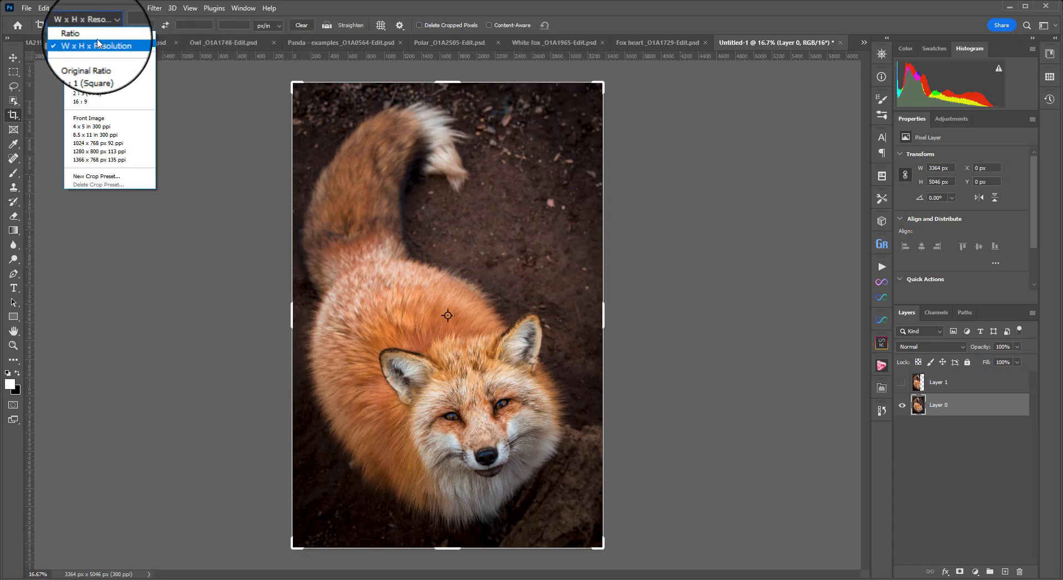
pyautogui.click(128, 44)
pyautogui.moveTo(447, 83); pyautogui.dragTo(483, 173)
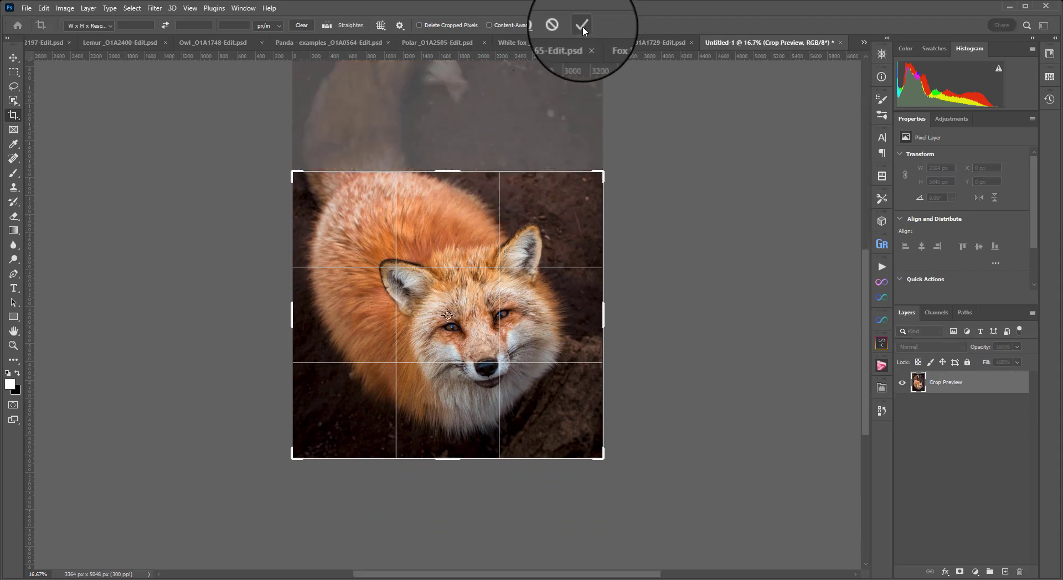
pyautogui.click(420, 24)
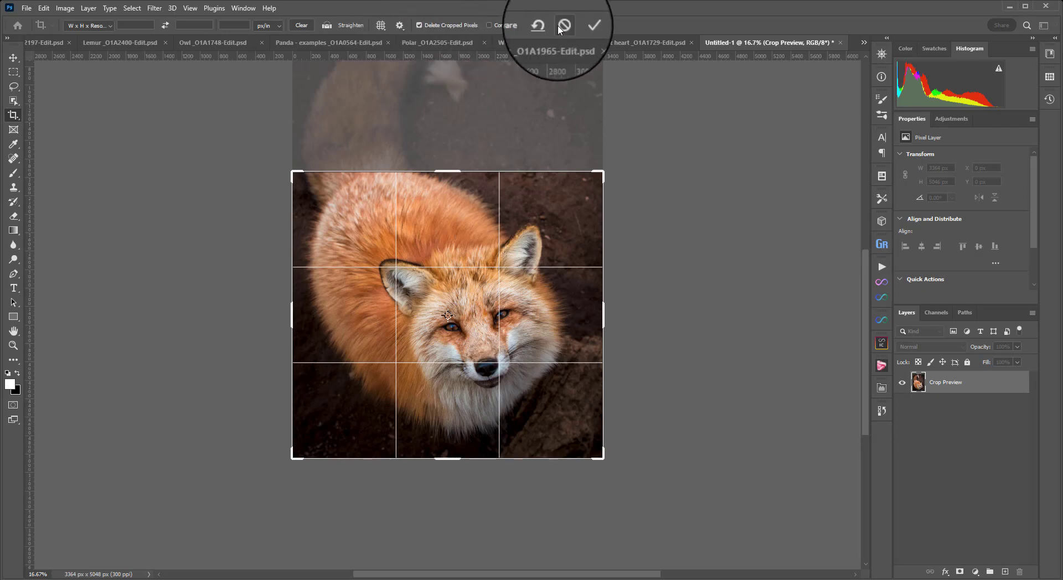
pyautogui.click(588, 26)
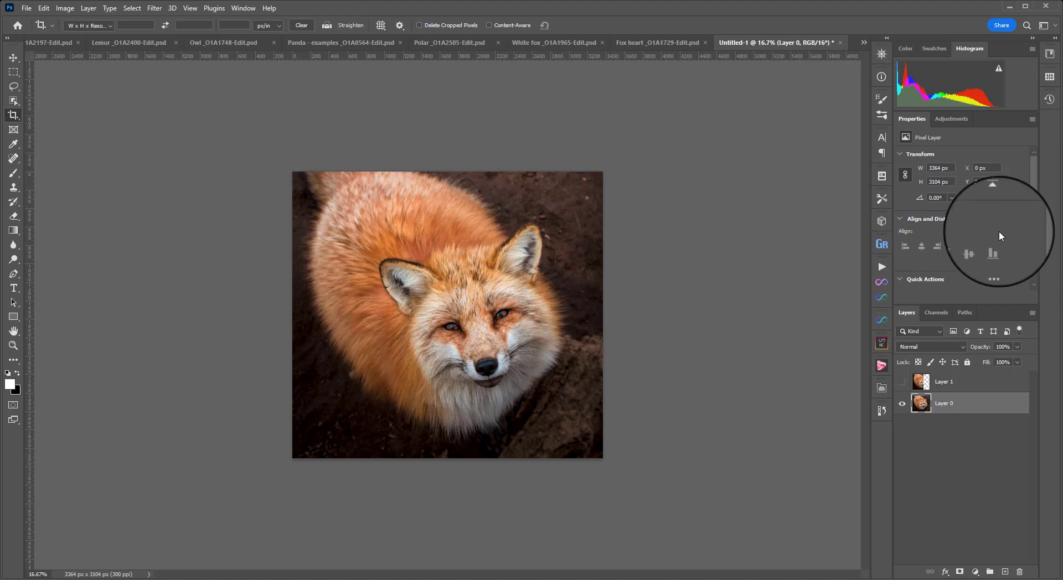
# - Revert to the Layer Via Copy history state, then make Layer 1 active and visible
pyautogui.click(883, 410)
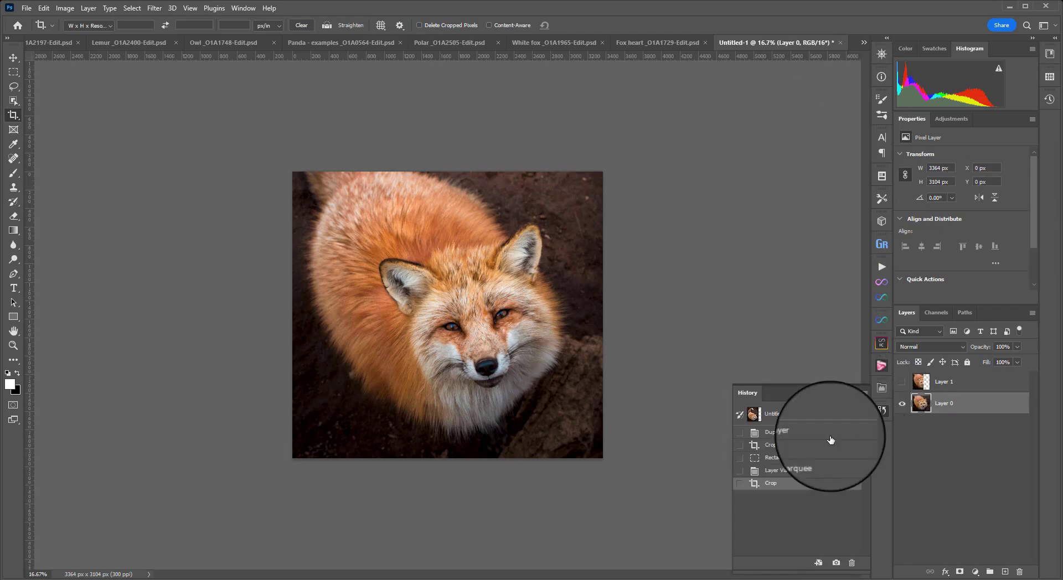
pyautogui.click(809, 471)
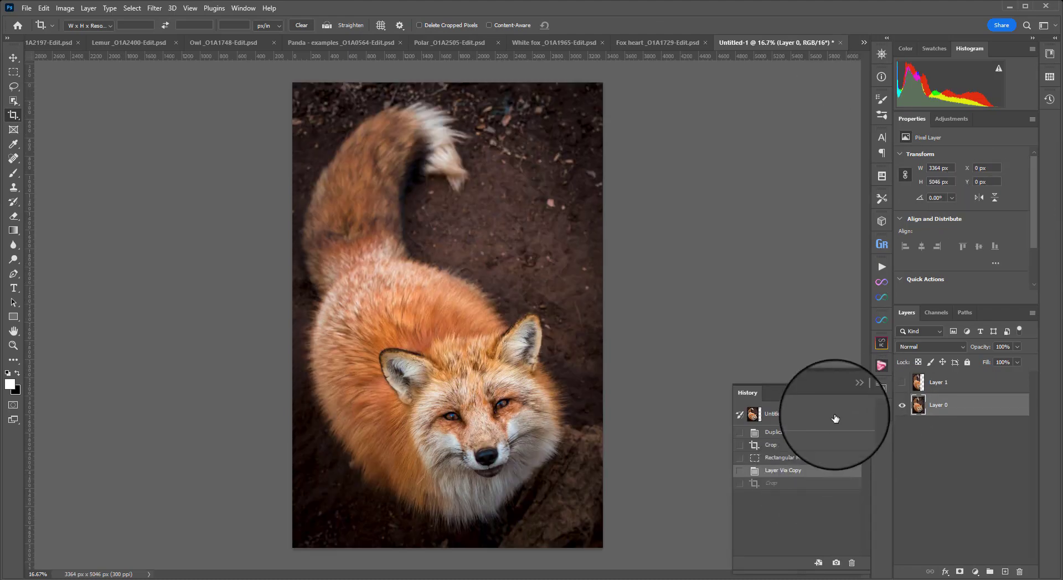
pyautogui.click(915, 382)
pyautogui.click(898, 383)
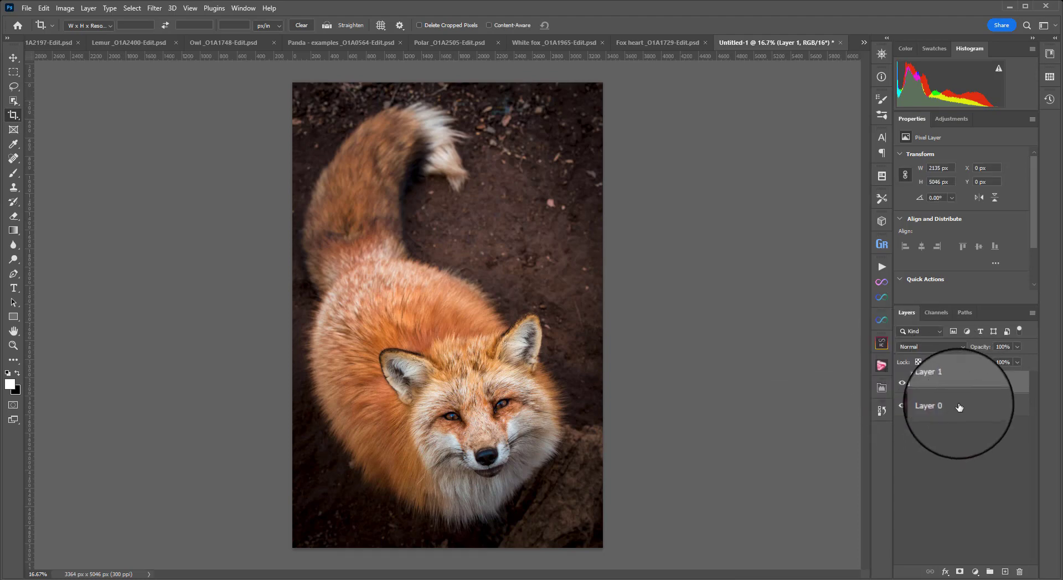
# - Flip Layer 1 horizontally and slide it right to X 2086 px against the original half
pyautogui.click(14, 57)
pyautogui.click(43, 8)
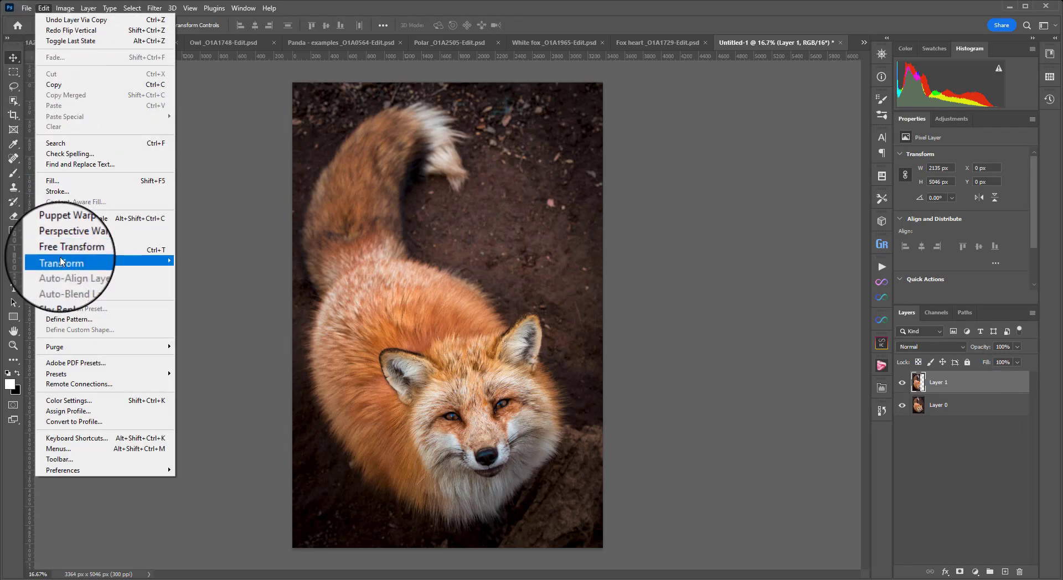
pyautogui.moveTo(77, 261)
pyautogui.click(247, 470)
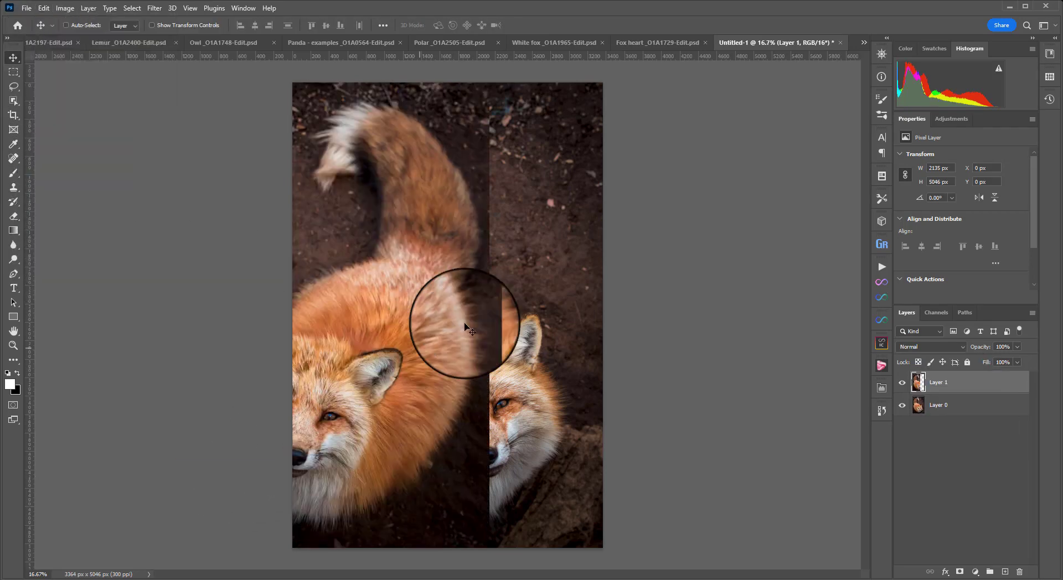
pyautogui.moveTo(333, 223); pyautogui.dragTo(482, 226)
pyautogui.hotkey('ctrl', 'z')
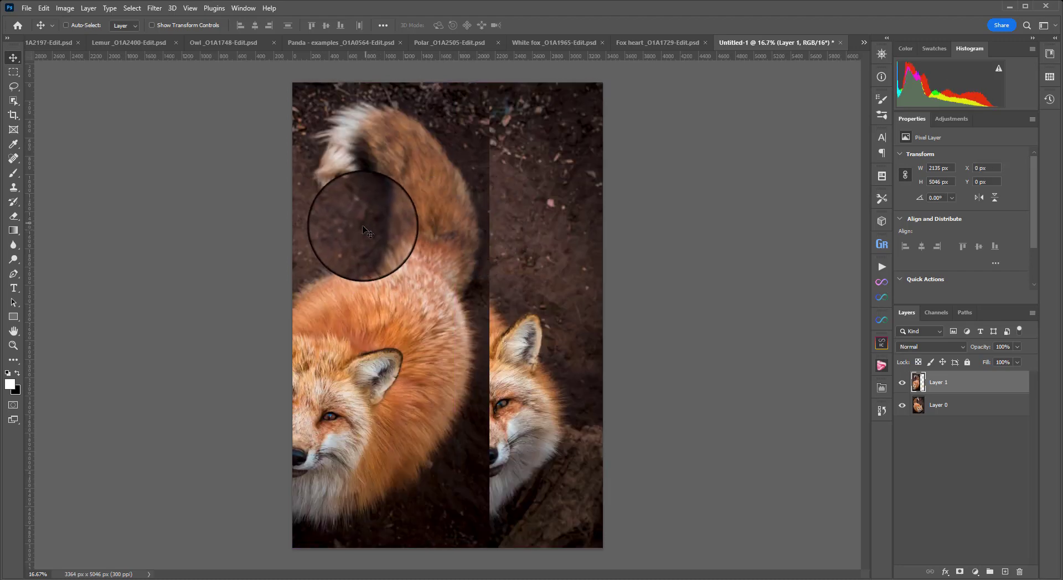
pyautogui.moveTo(360, 236); pyautogui.dragTo(559, 341)
# - Zoom in on the nose seam and nudge Layer 1 to X 2134 px
pyautogui.press('z')
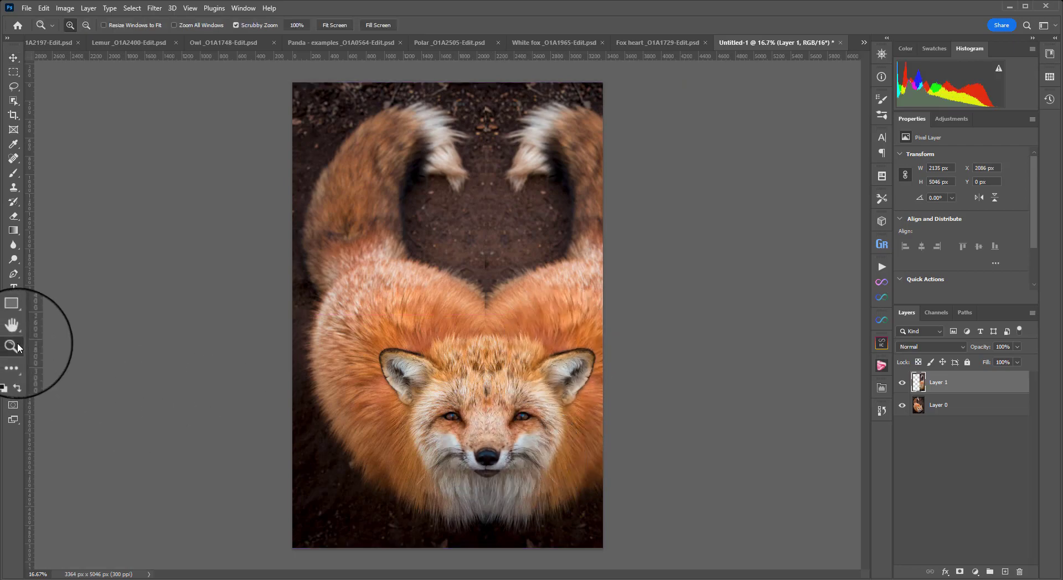
pyautogui.click(474, 454)
pyautogui.click(474, 454)
pyautogui.click(477, 452)
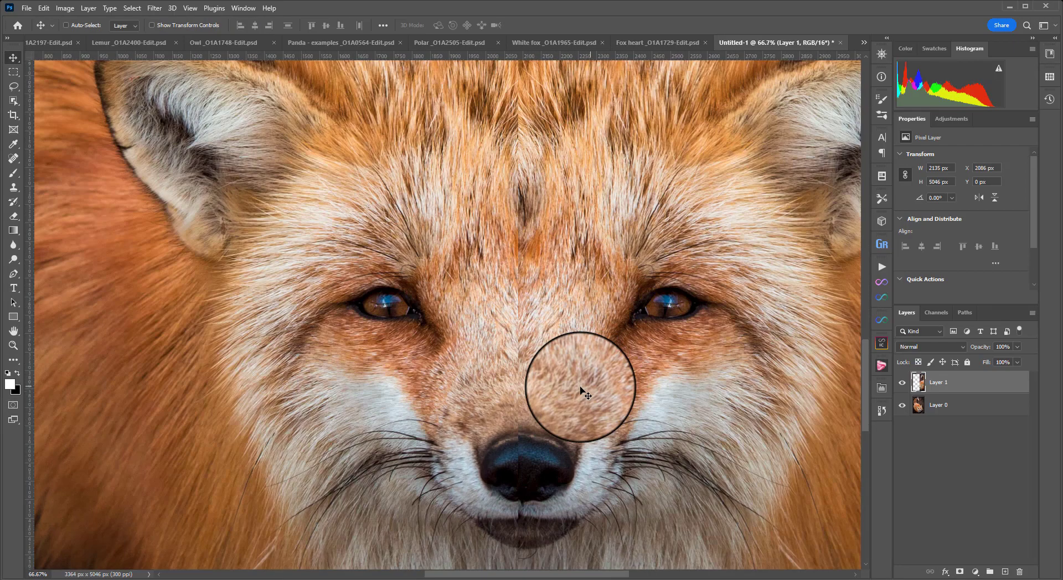
pyautogui.moveTo(580, 389); pyautogui.dragTo(603, 387)
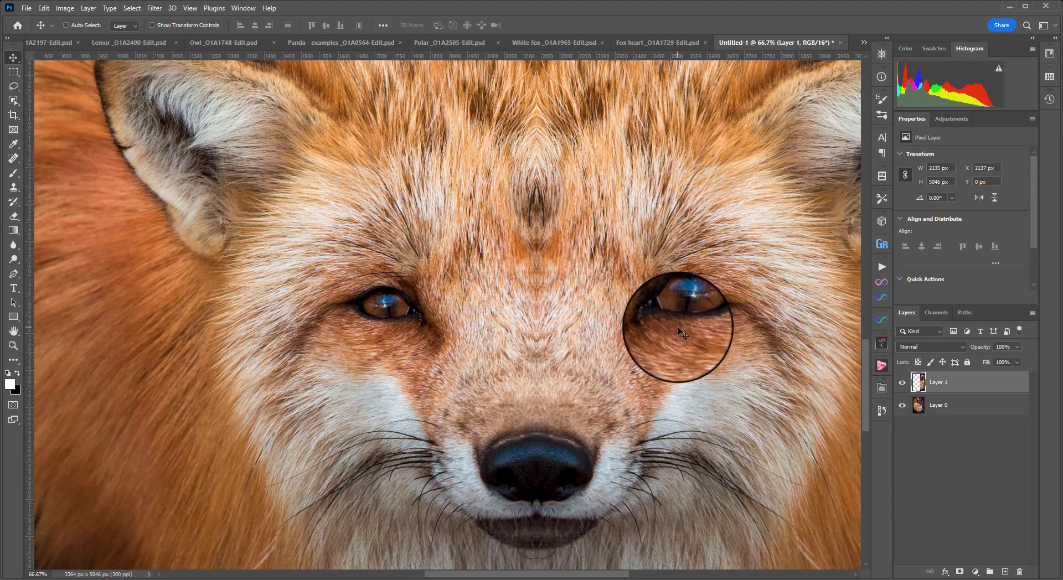
pyautogui.press('Right')
pyautogui.press('Right')
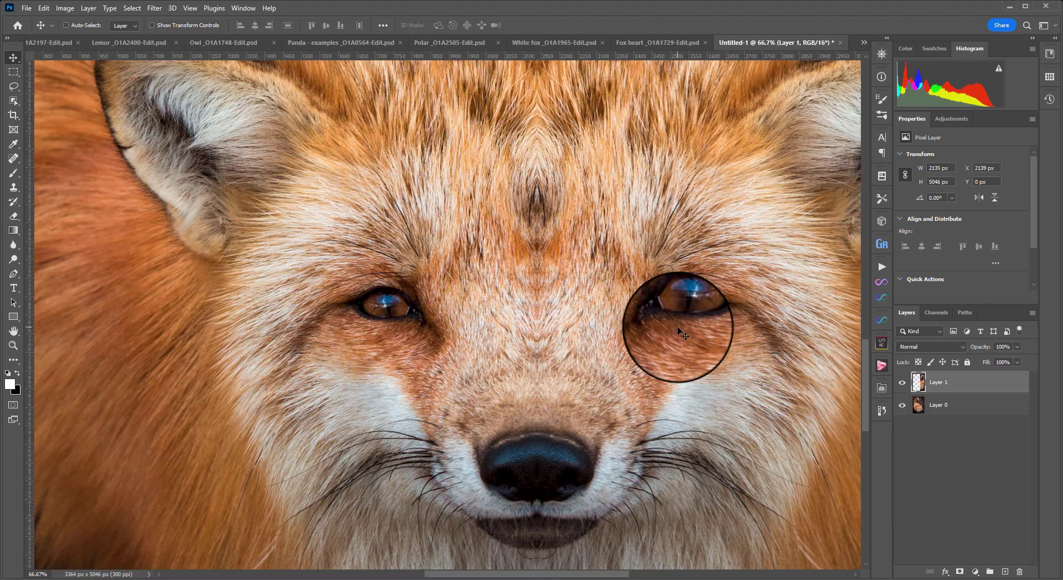
pyautogui.press('Left')
pyautogui.press('Left')
pyautogui.press('Left')
pyautogui.press('Left')
pyautogui.press('Left')
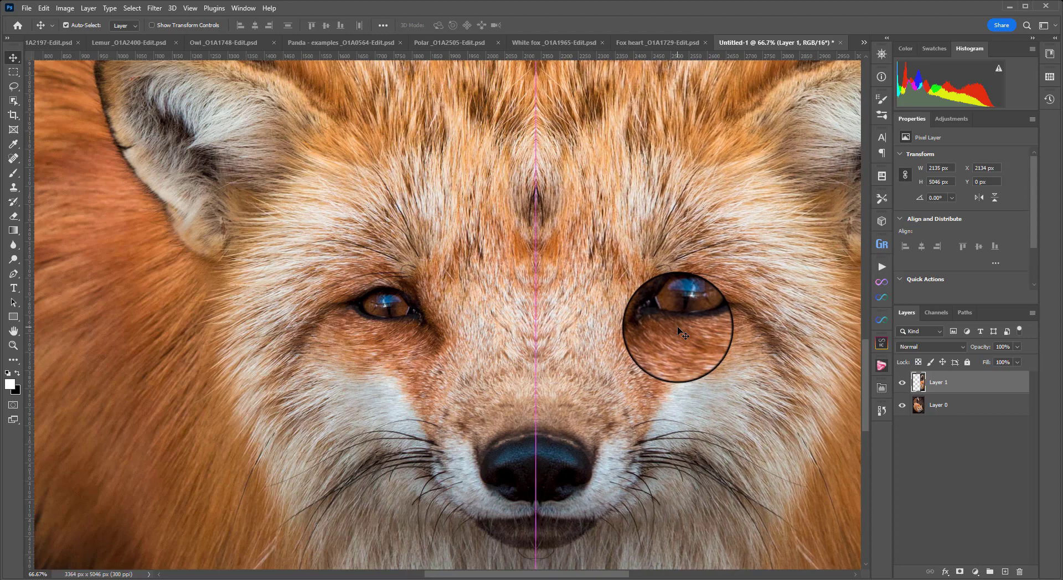
pyautogui.hotkey('ctrl', '-')
pyautogui.hotkey('ctrl', '-')
pyautogui.hotkey('ctrl', '-')
pyautogui.hotkey('ctrl', '-')
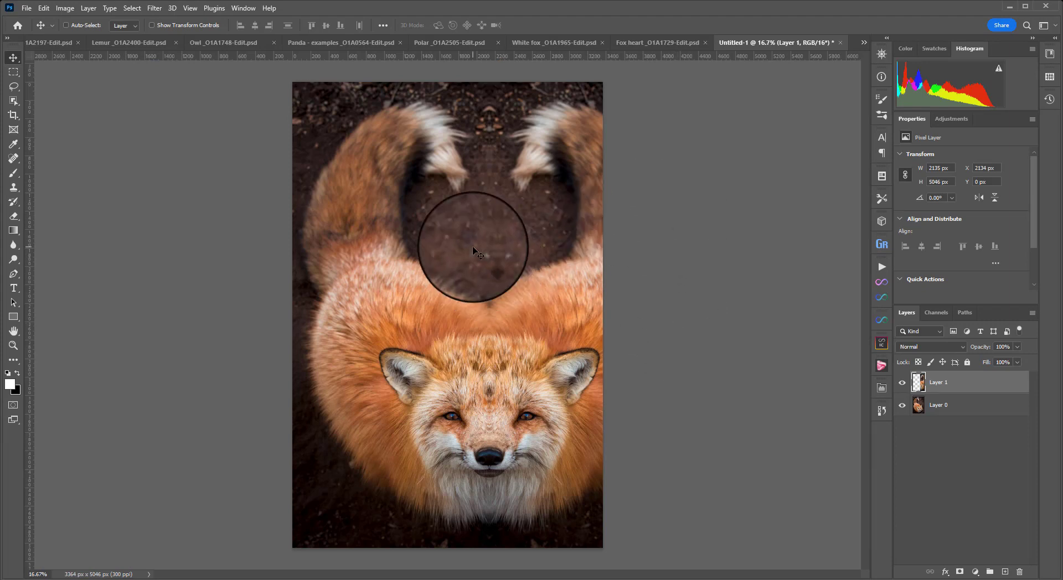
# - Extend the crop frame rightward to widen the canvas to 4269 × 5046 px
pyautogui.press('c')
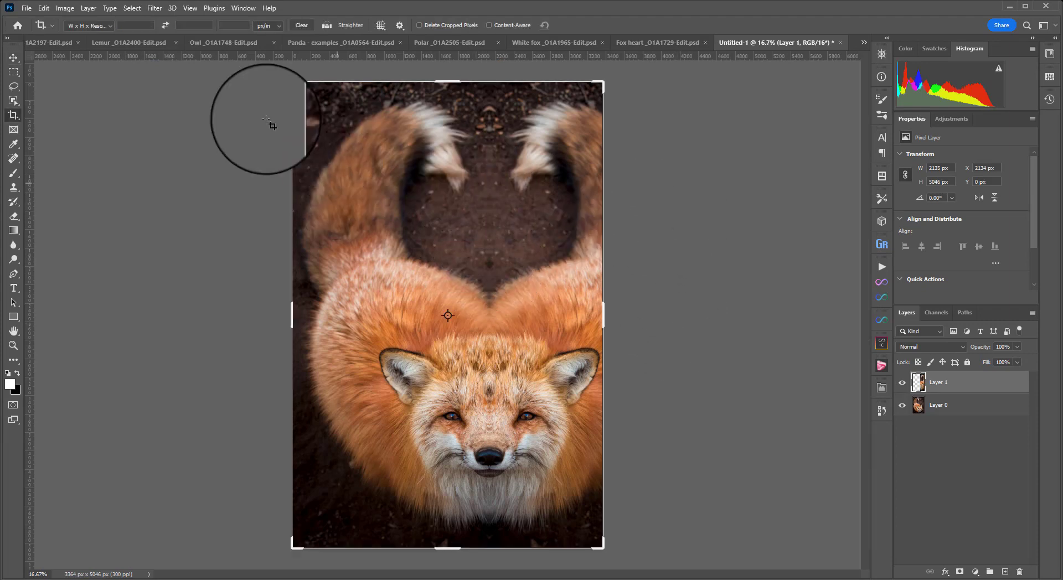
pyautogui.moveTo(606, 313); pyautogui.dragTo(643, 314)
pyautogui.click(582, 25)
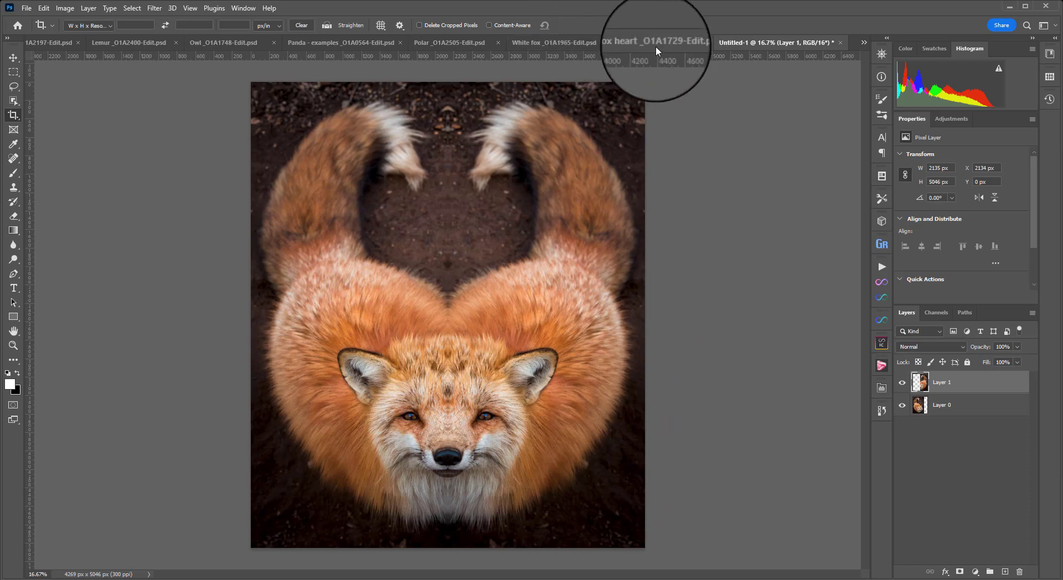
# - Switch back and forth between the Fox heart and Untitled-1 documents to compare them
pyautogui.click(626, 43)
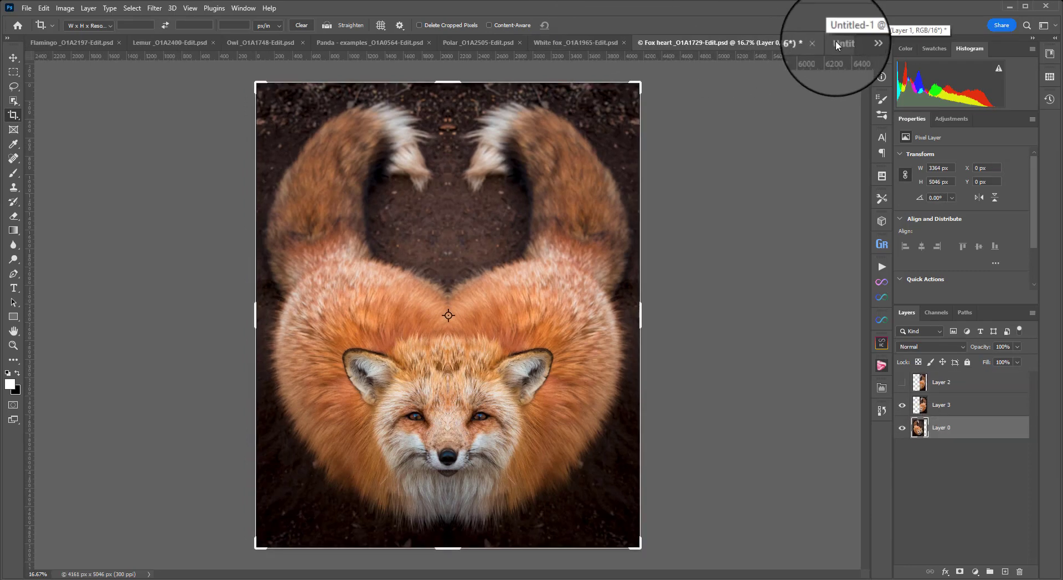
pyautogui.click(836, 41)
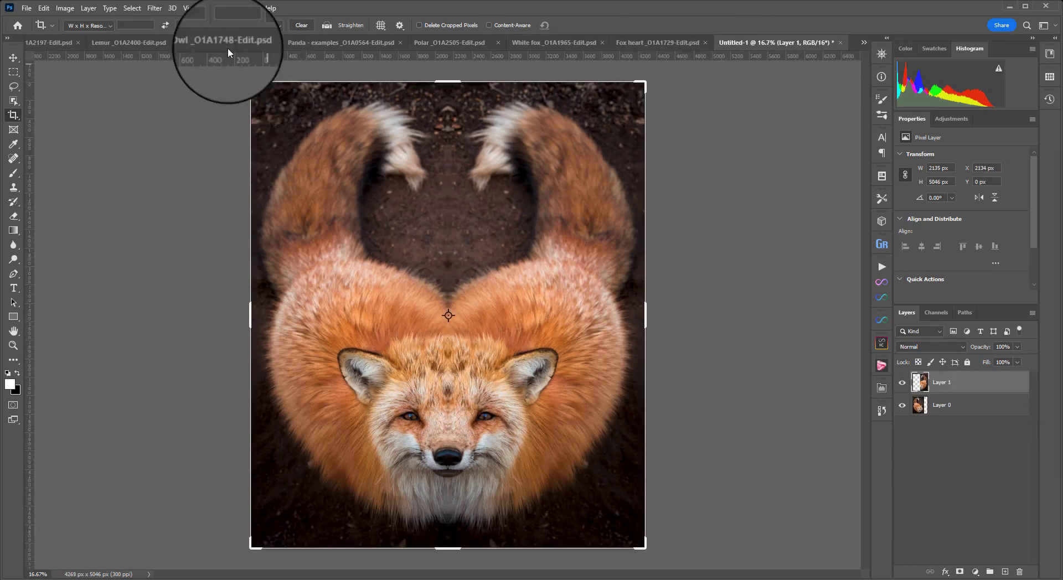
pyautogui.click(671, 44)
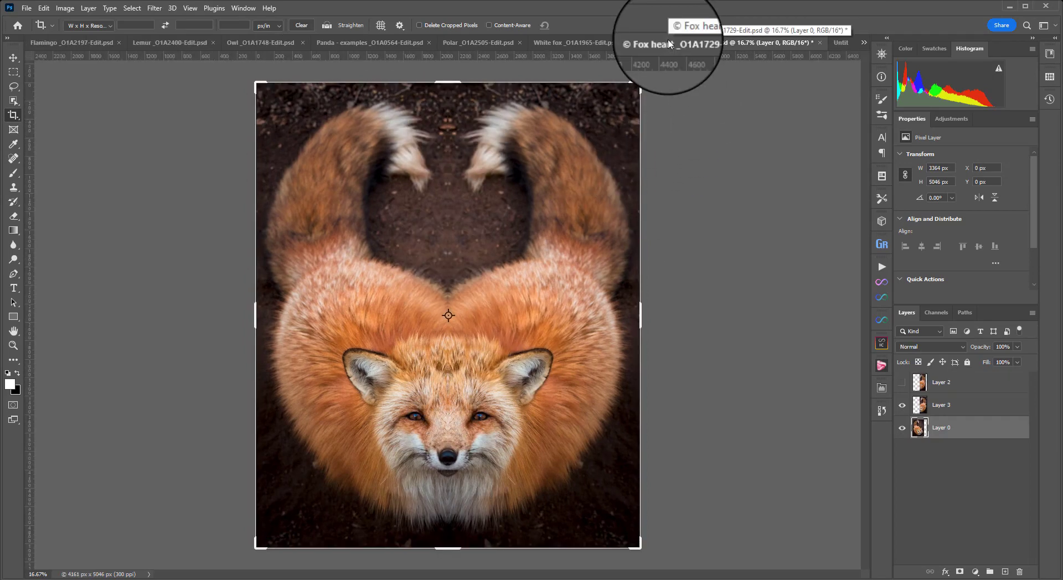
pyautogui.click(842, 42)
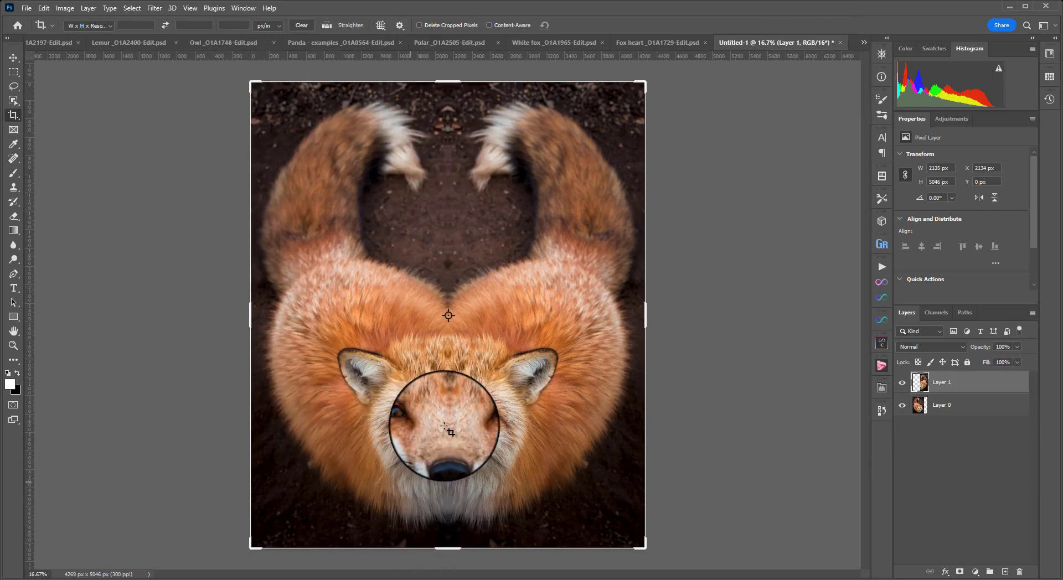
pyautogui.click(662, 44)
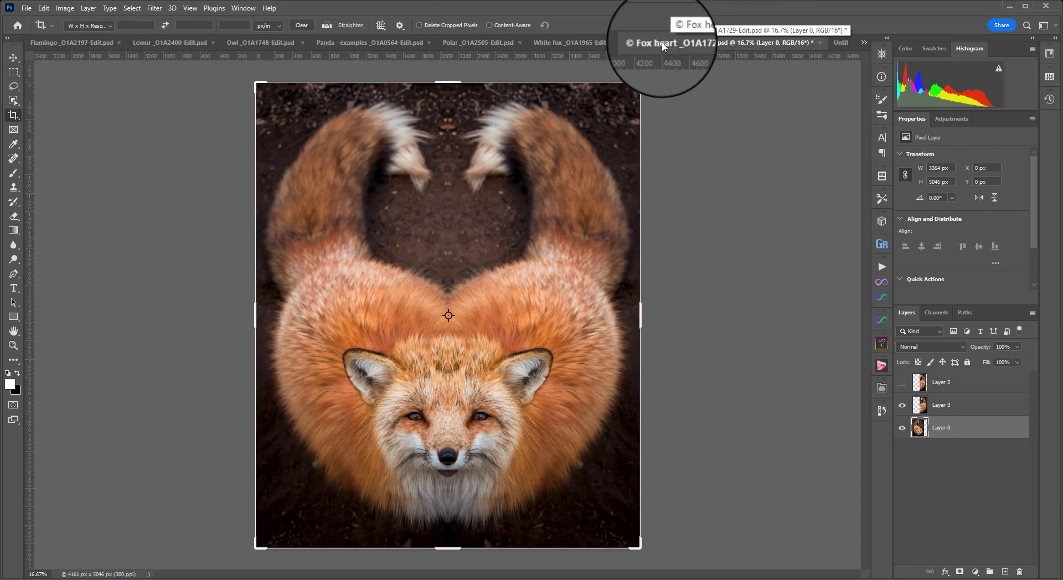
pyautogui.press('v')
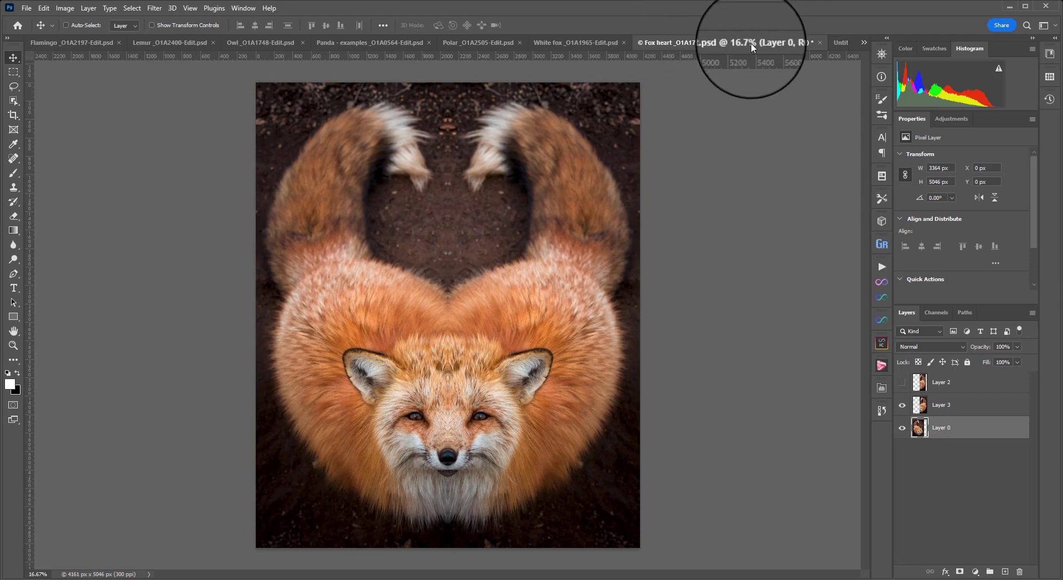
pyautogui.click(843, 42)
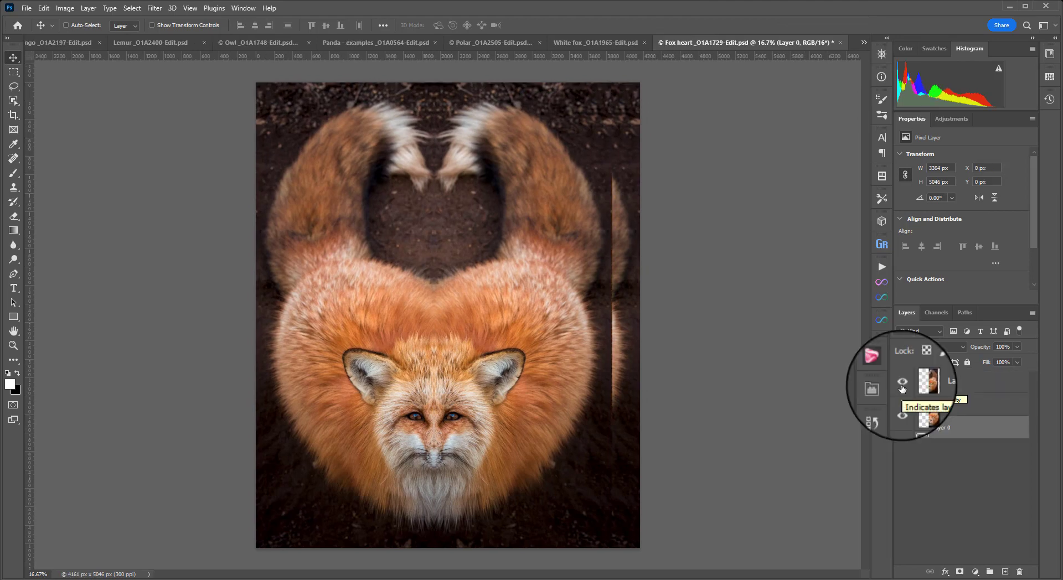
# - Toggle the mirrored top layer's visibility while nudging it left and right to check alignment
pyautogui.click(903, 388)
pyautogui.click(902, 387)
pyautogui.click(903, 388)
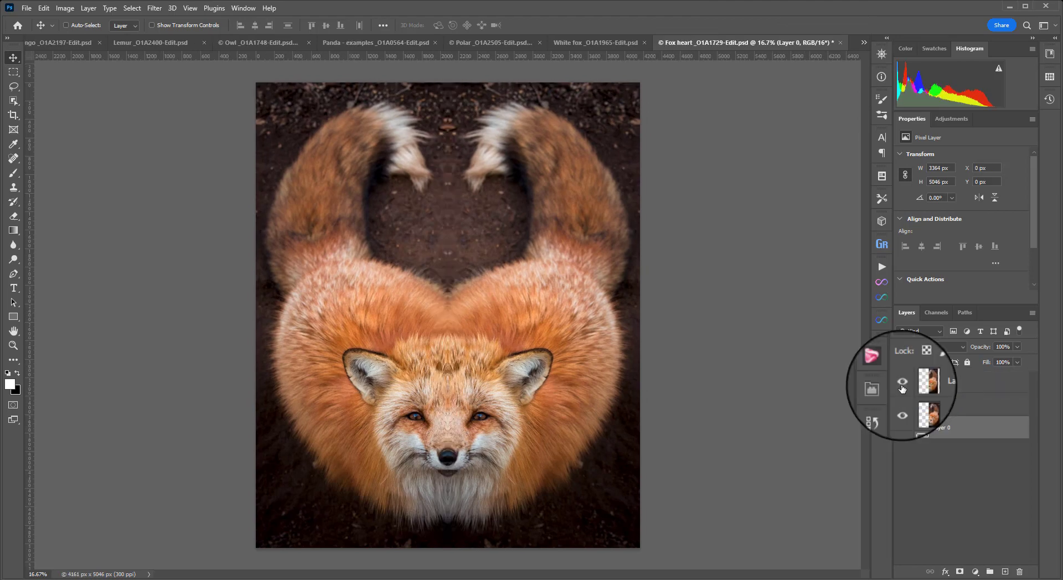
pyautogui.hotkey('shift', 'Left')
pyautogui.click(903, 388)
pyautogui.click(903, 388)
pyautogui.hotkey('shift', 'Right')
pyautogui.click(903, 388)
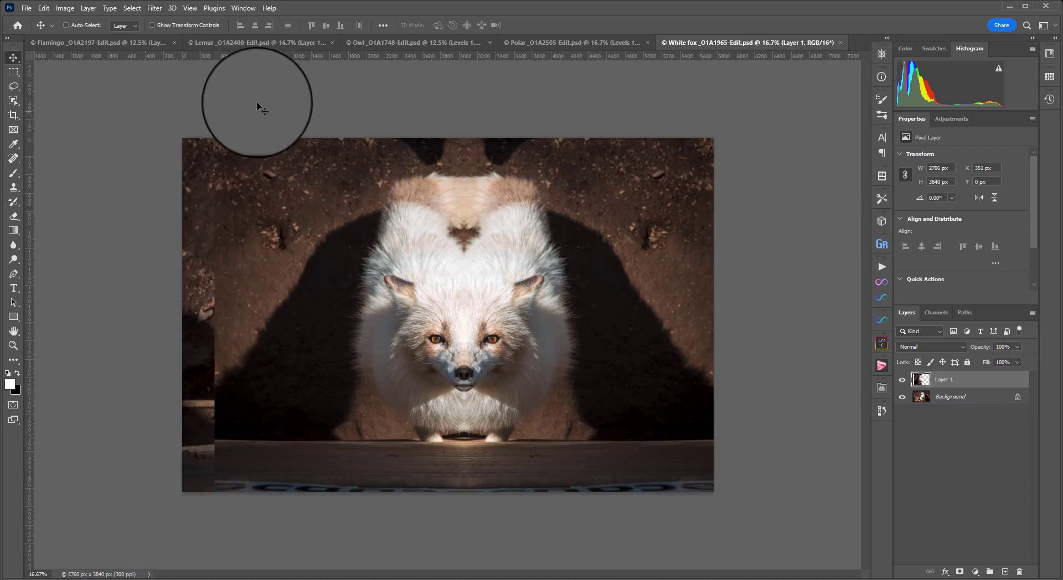
# - Toggle Layer 1's visibility off and on twice to compare the white fox original with the mirror
pyautogui.click(903, 380)
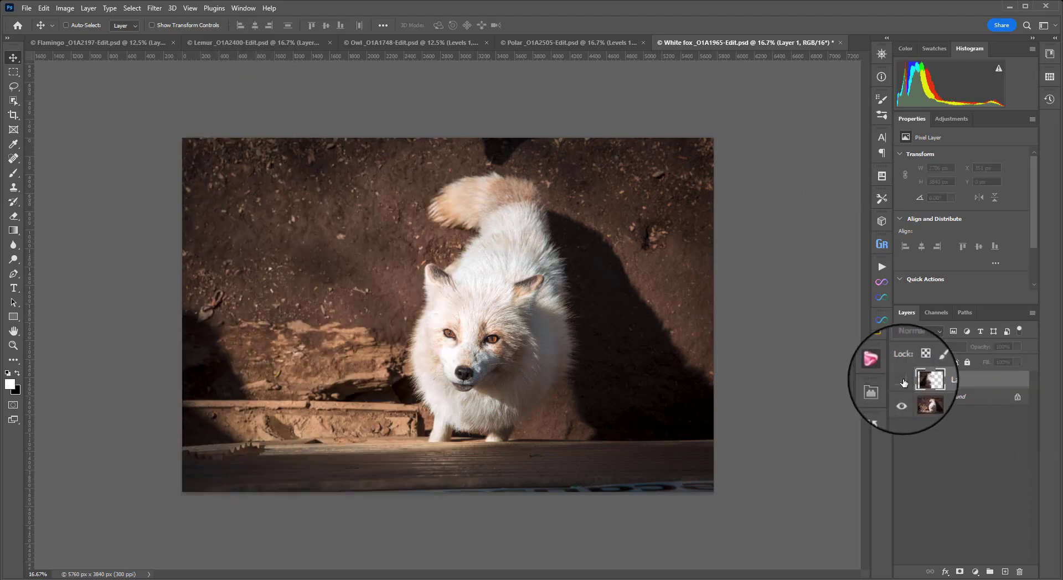
pyautogui.click(902, 380)
pyautogui.click(903, 381)
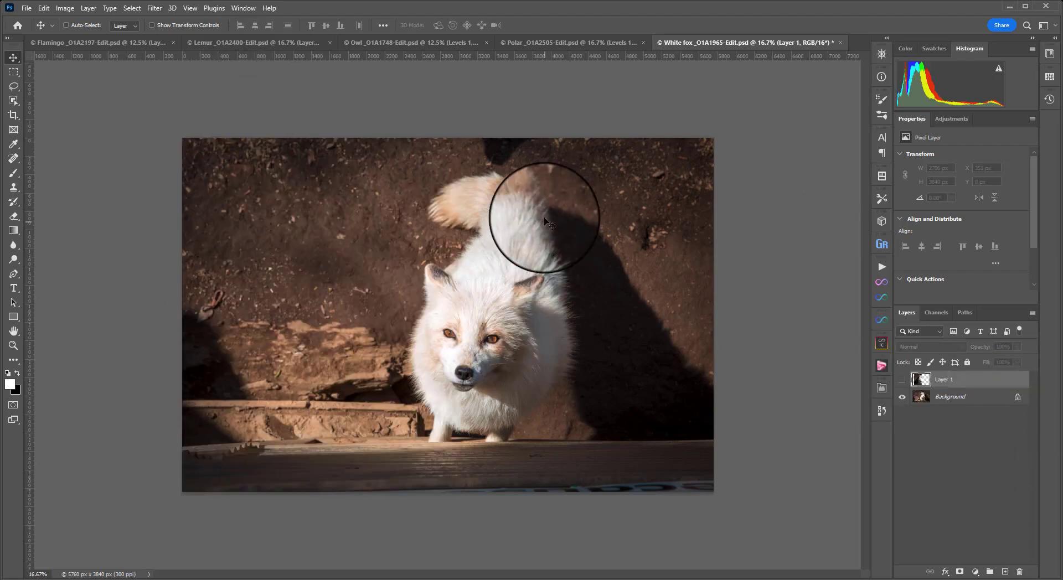
pyautogui.click(903, 381)
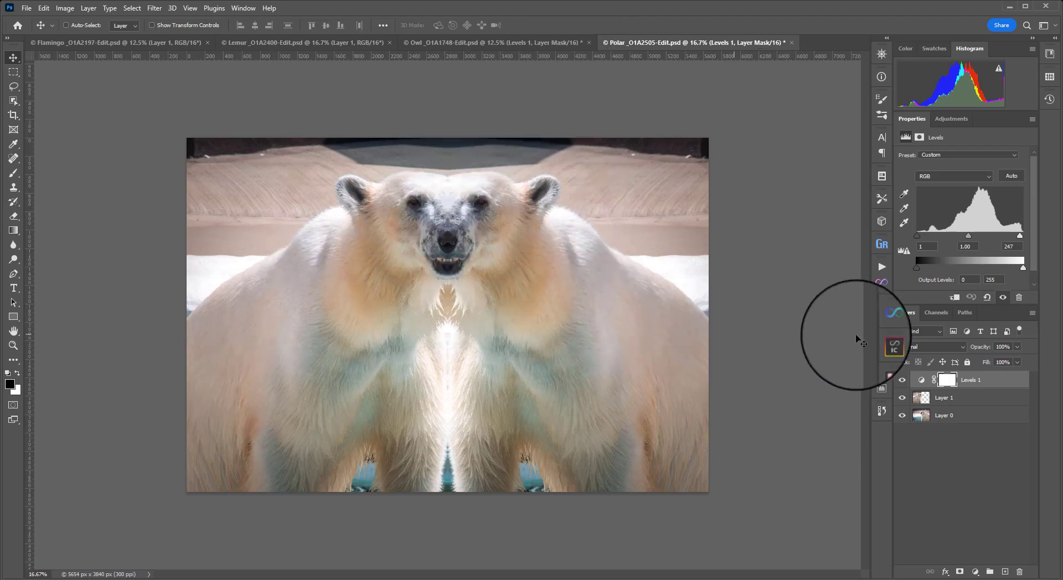
# - Alt-toggle Layer 0 to compare the original polar bear, then close the Polar document
pyautogui.keyDown('alt'); pyautogui.click(904, 419); pyautogui.keyUp('alt')
pyautogui.keyDown('alt'); pyautogui.click(904, 421); pyautogui.keyUp('alt')
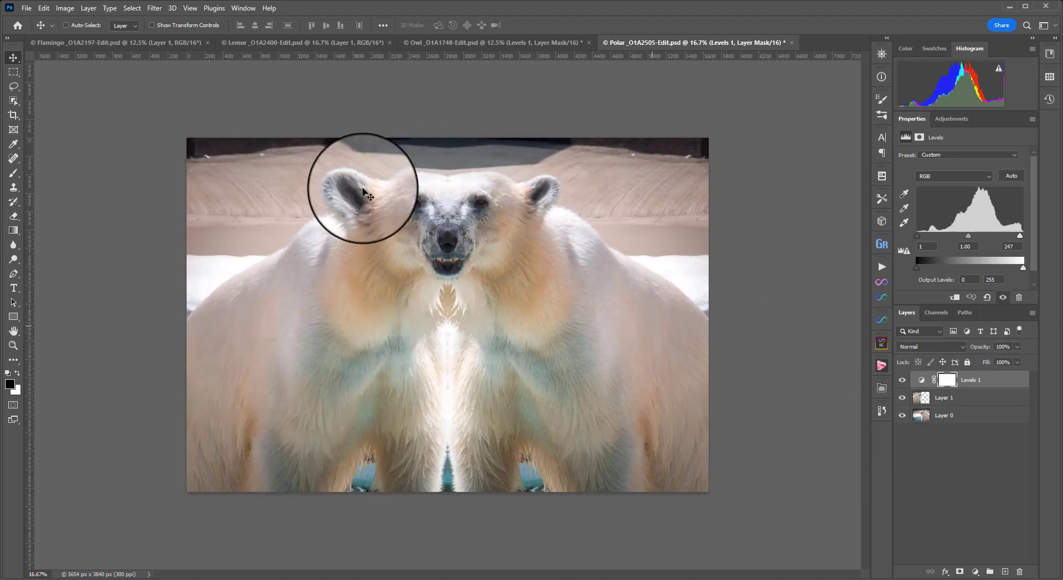
pyautogui.click(792, 43)
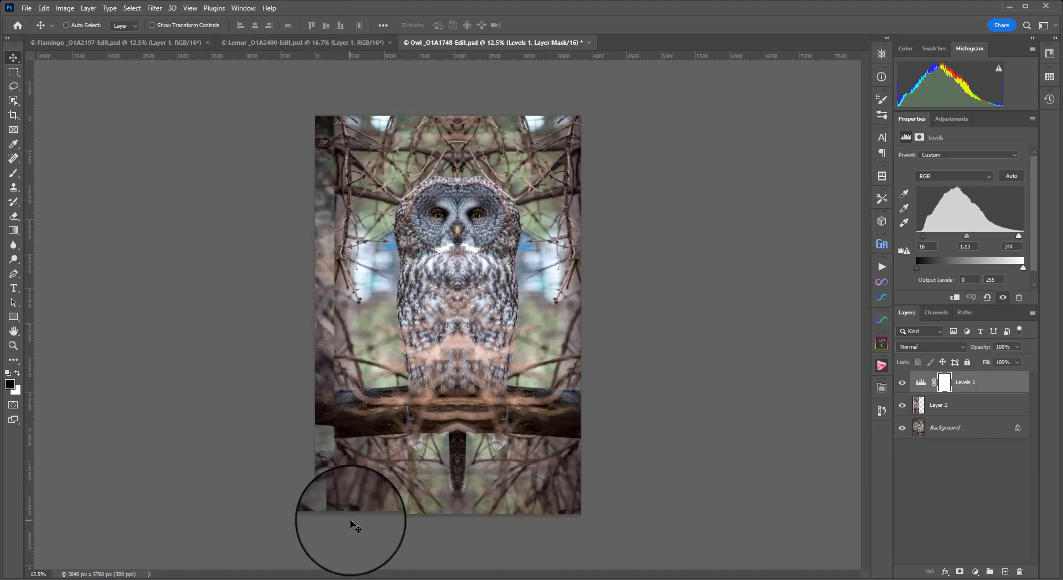
pyautogui.keyDown('alt'); pyautogui.click(904, 432); pyautogui.keyUp('alt')
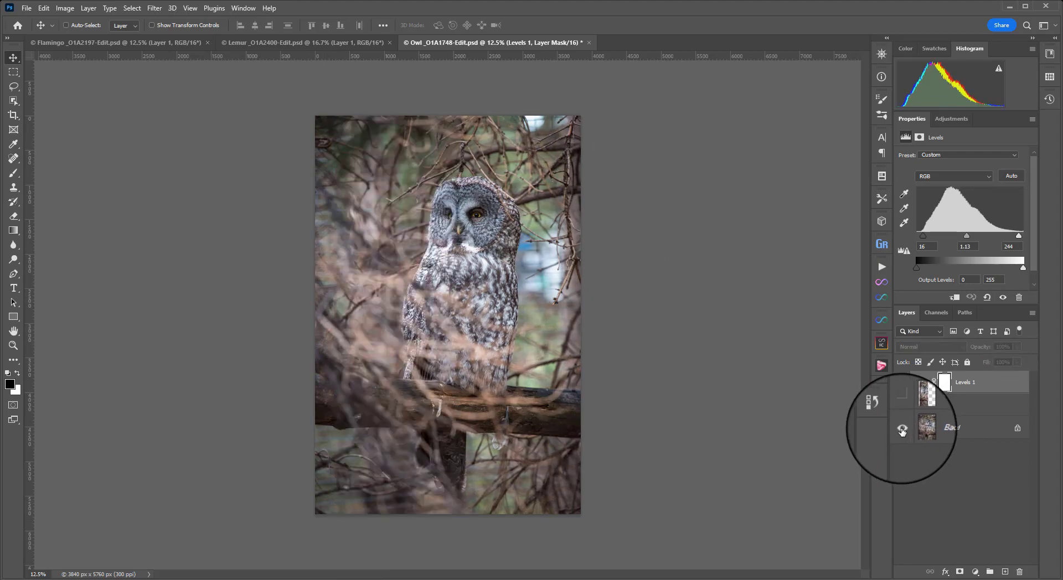
pyautogui.keyDown('alt'); pyautogui.click(903, 431); pyautogui.keyUp('alt')
pyautogui.keyDown('alt'); pyautogui.click(903, 431); pyautogui.keyUp('alt')
pyautogui.keyDown('alt'); pyautogui.click(903, 431); pyautogui.keyUp('alt')
pyautogui.keyDown('alt'); pyautogui.click(903, 432); pyautogui.keyUp('alt')
pyautogui.keyDown('alt'); pyautogui.click(903, 431); pyautogui.keyUp('alt')
# - Close the Owl document and solo Layer 0 to view the lemur's original photo
pyautogui.click(588, 43)
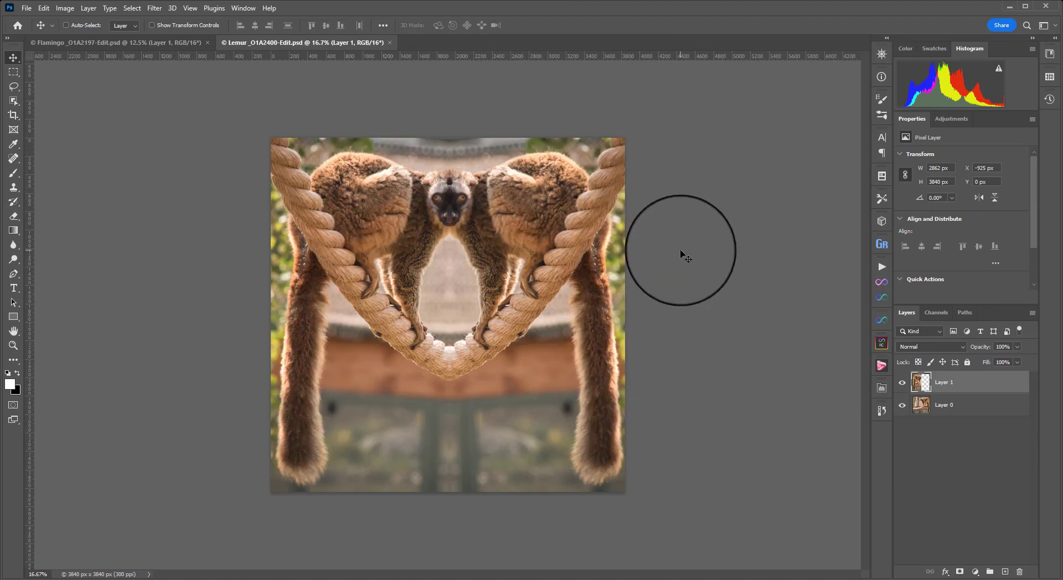
pyautogui.keyDown('alt'); pyautogui.click(903, 408); pyautogui.keyUp('alt')
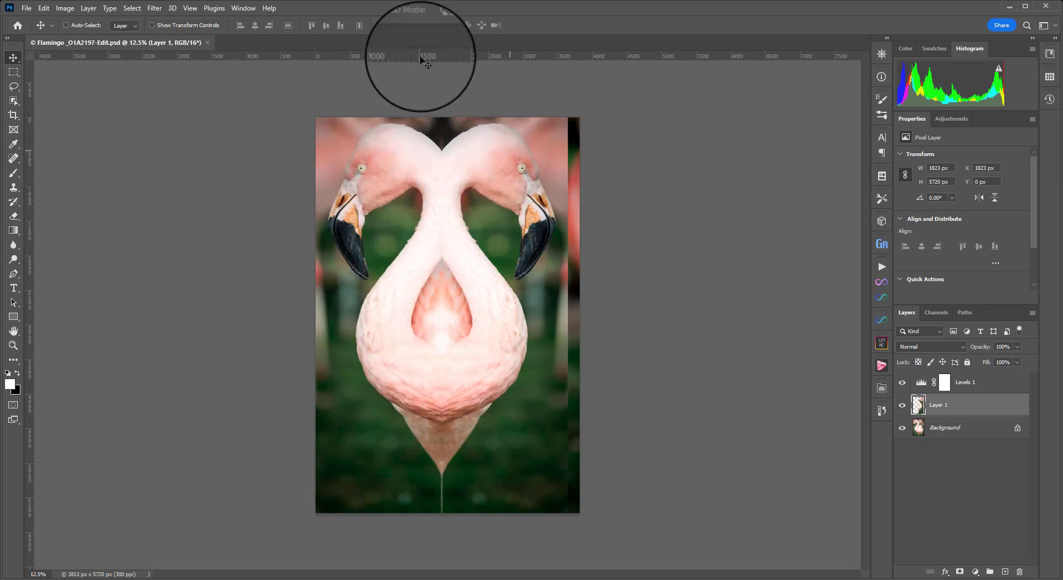
# - Alt-toggle the Background layer twice to compare the flamingo original, then open _O1A2543.jpg in Photos
pyautogui.keyDown('alt'); pyautogui.click(903, 428); pyautogui.keyUp('alt')
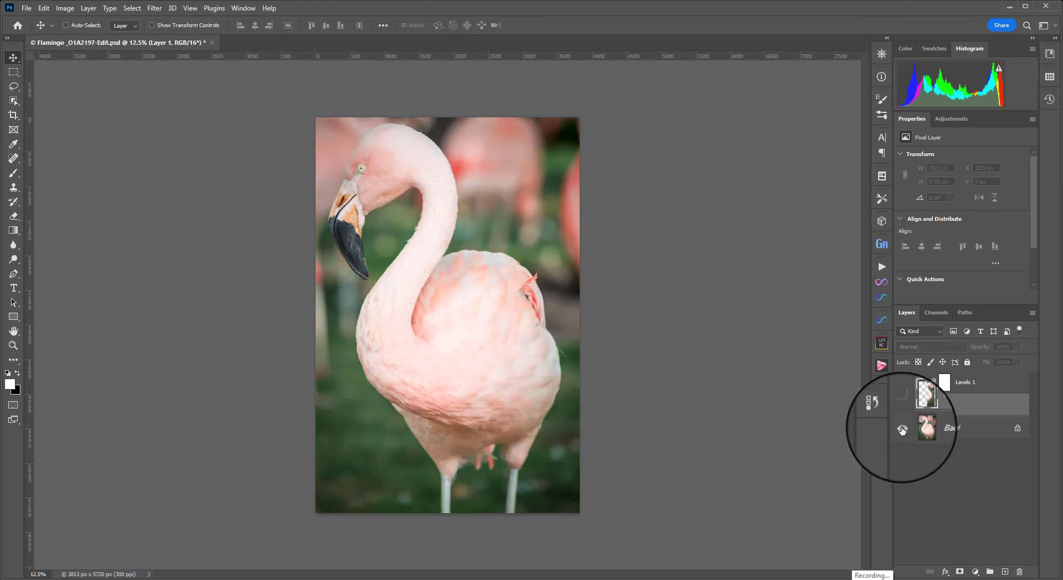
pyautogui.keyDown('alt'); pyautogui.click(902, 428); pyautogui.keyUp('alt')
pyautogui.keyDown('alt'); pyautogui.click(903, 429); pyautogui.keyUp('alt')
pyautogui.keyDown('alt'); pyautogui.click(903, 428); pyautogui.keyUp('alt')
pyautogui.click(749, 579)
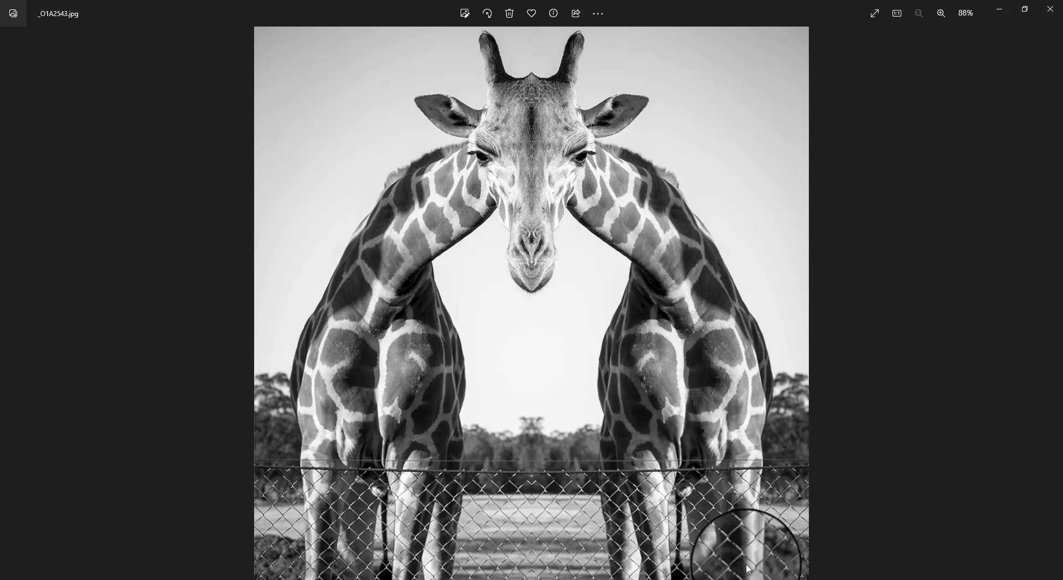
# - Page through the wombat and _O1A0933.jpg images to the red panda photo _MG_7227.jpg
pyautogui.click(713, 579)
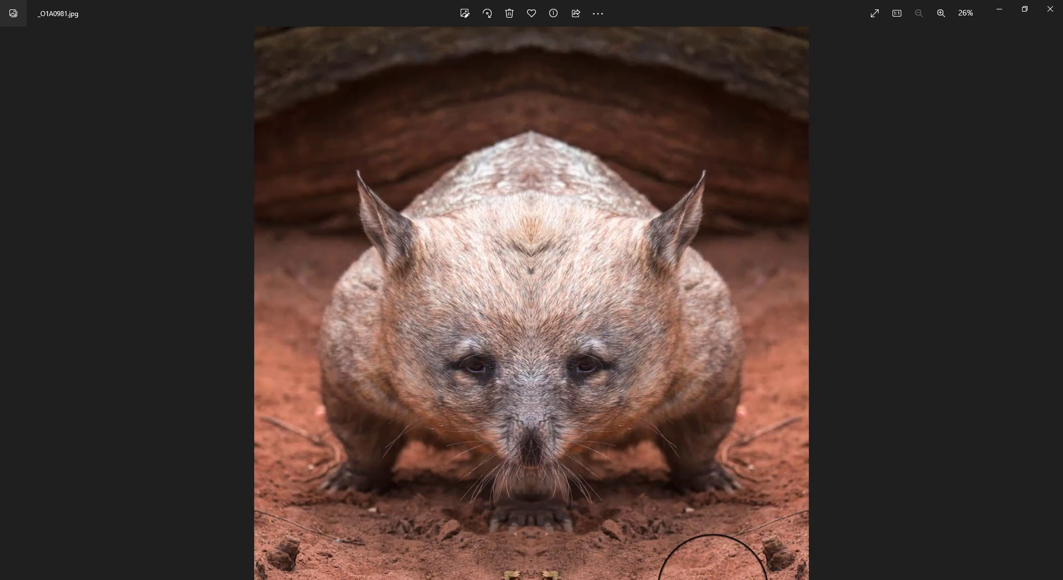
pyautogui.click(683, 578)
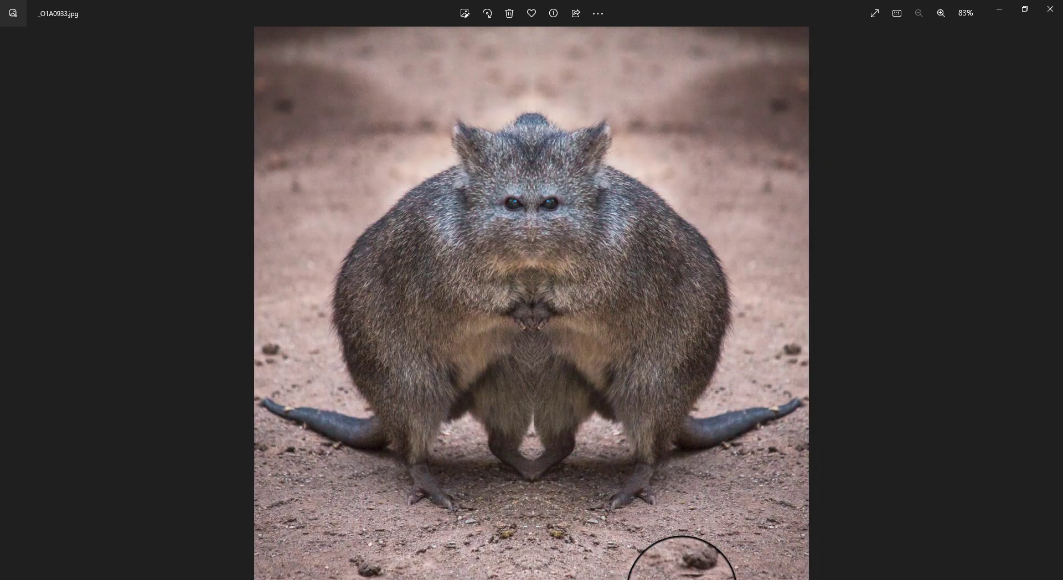
pyautogui.click(641, 579)
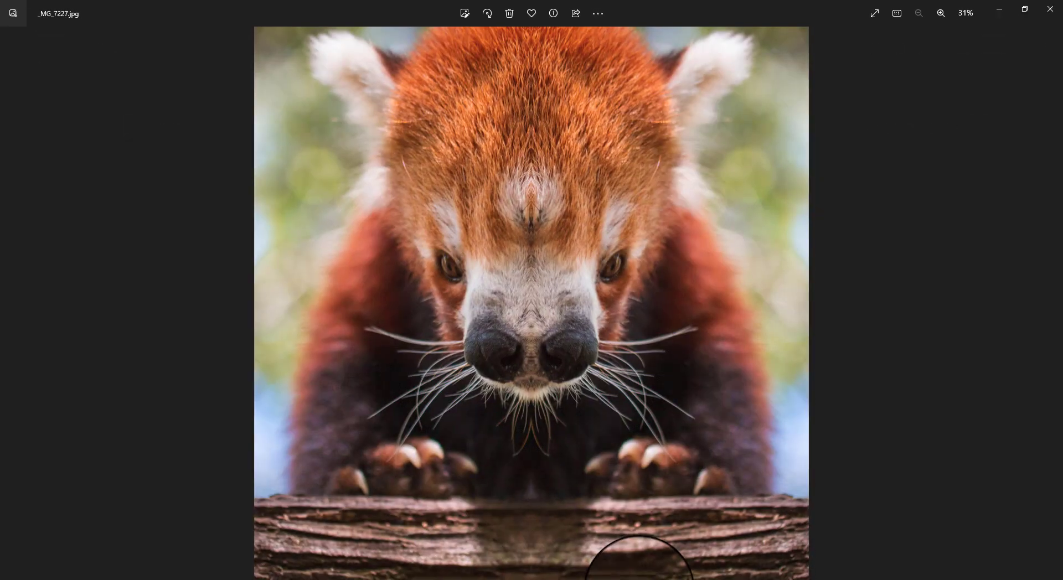